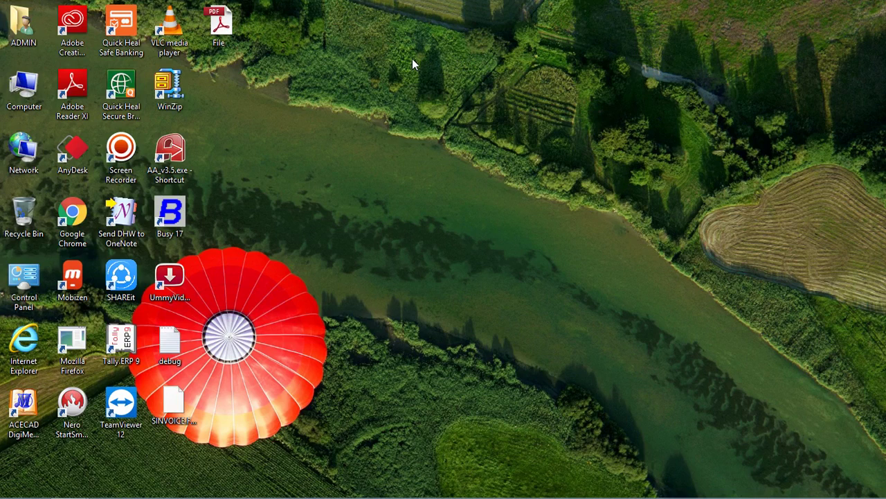
Switch to Busy and close the open sales voucher and the report behind it
{"action": "key", "text": "alt+Tab"}
{"action": "key", "text": "alt+Tab"}
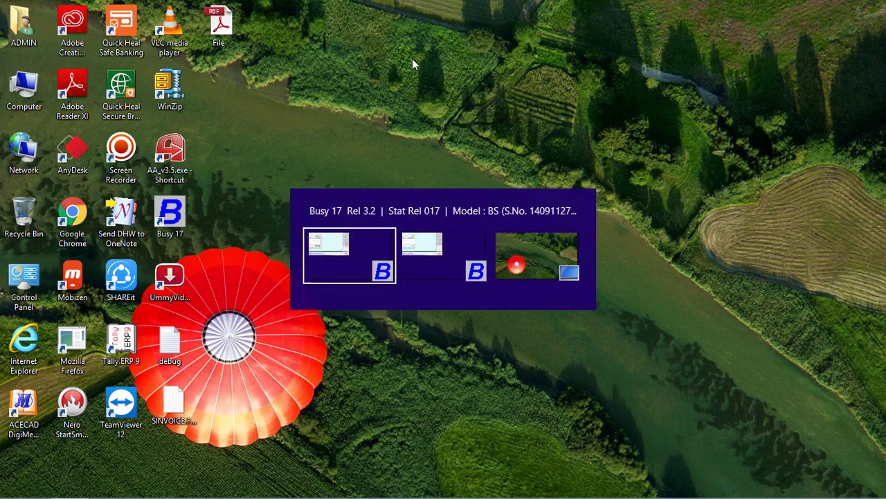
{"action": "key", "text": "alt+Tab"}
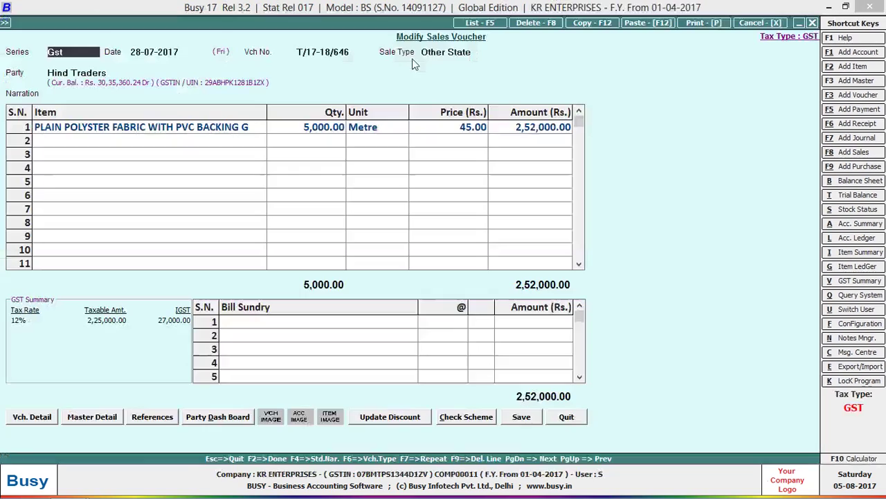
{"action": "key", "text": "Escape"}
{"action": "key", "text": "Return"}
{"action": "key", "text": "Escape"}
{"action": "key", "text": "Escape"}
{"action": "key", "text": "Escape"}
{"action": "key", "text": "Escape"}
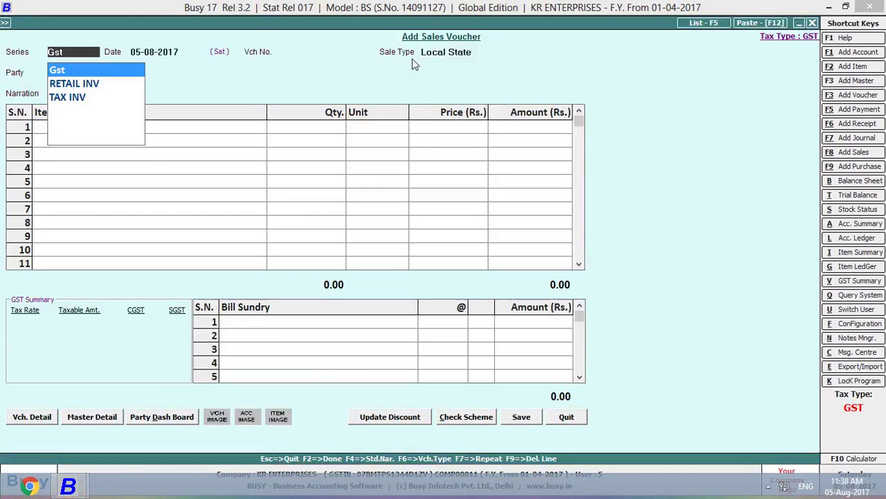
Go to Administration > Configuration > Invoice / Document Printing > Standard document list
{"action": "key", "text": "Left"}
{"action": "key", "text": "Down"}
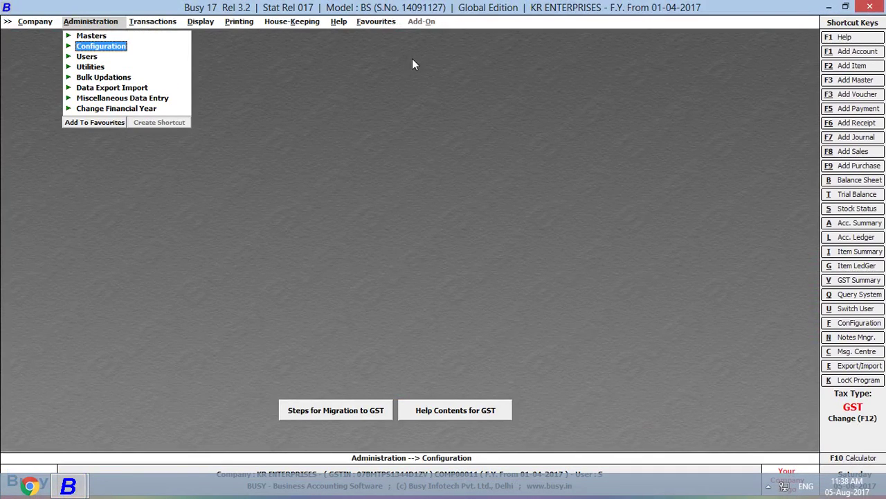
{"action": "key", "text": "Return"}
{"action": "key", "text": "Down"}
{"action": "key", "text": "Down"}
{"action": "key", "text": "Down"}
{"action": "key", "text": "Down"}
{"action": "key", "text": "Down"}
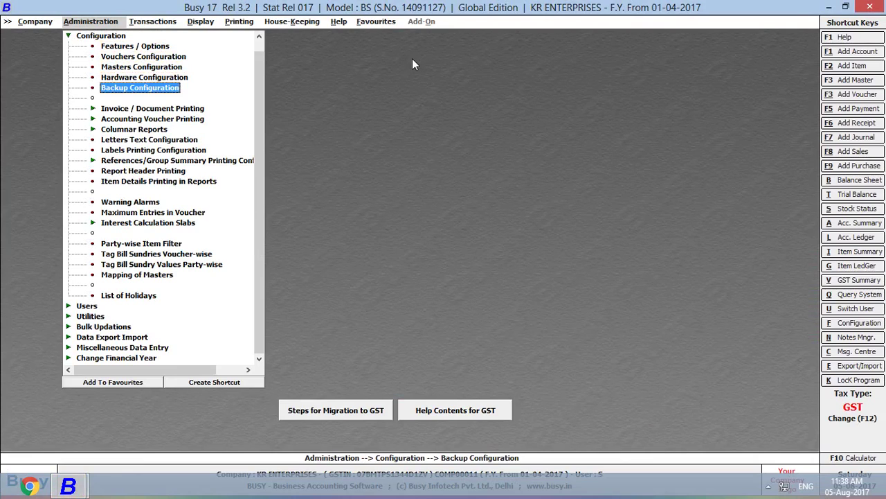
{"action": "key", "text": "Return"}
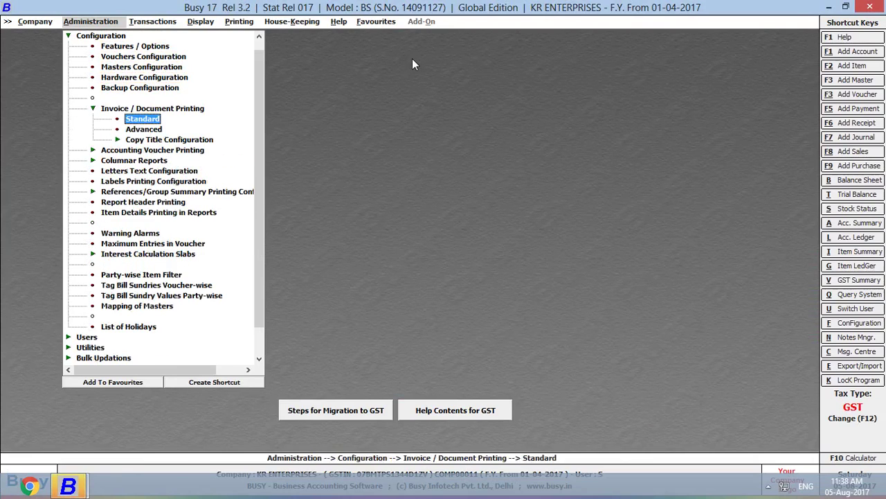
{"action": "key", "text": "Return"}
{"action": "key", "text": "Return"}
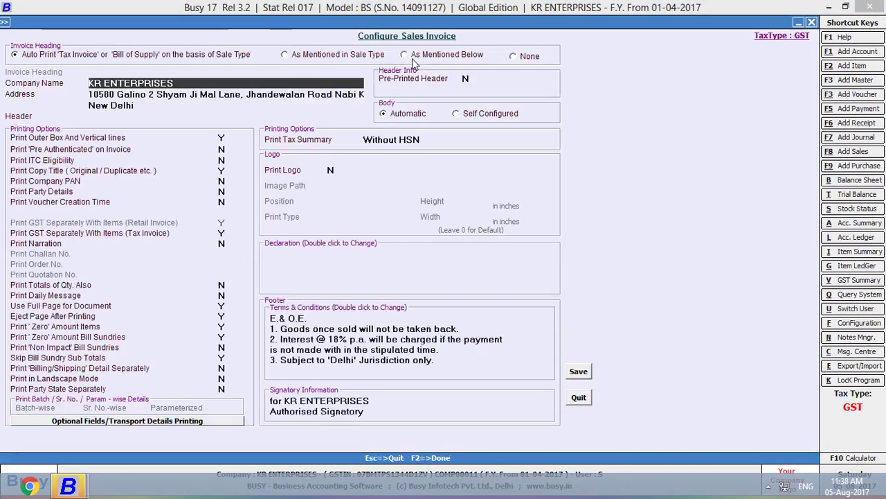
Enter Declaration bank lines: 'Kotak Mahindra Bank, The Mall Kanpur' with its account number, plus the Kanpur line
{"action": "left_click", "coordinate": [406, 266]}
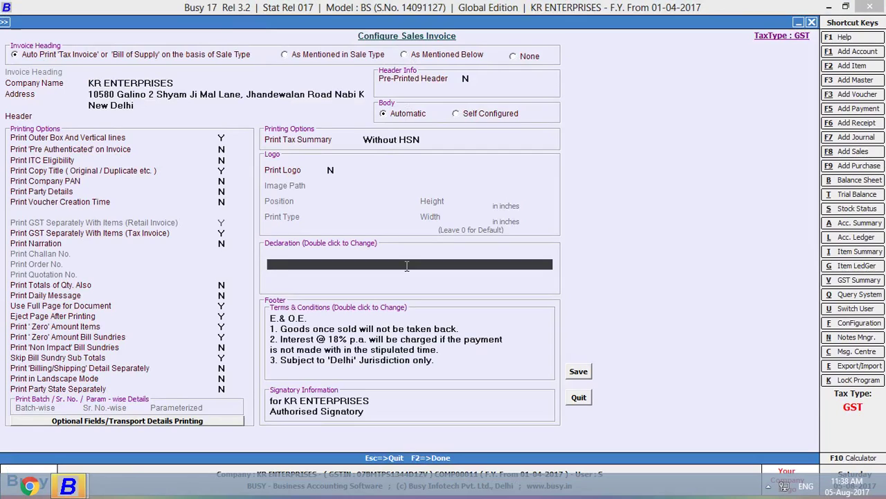
{"action": "type", "text": "kotak man"}
{"action": "key", "text": "BackSpace"}
{"action": "type", "text": "hindra bank "}
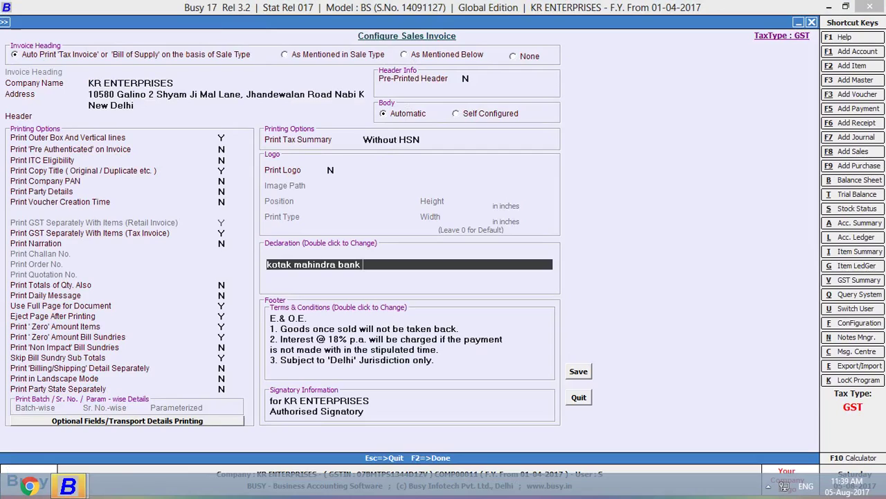
{"action": "type", "text": ",the mall kanpur"}
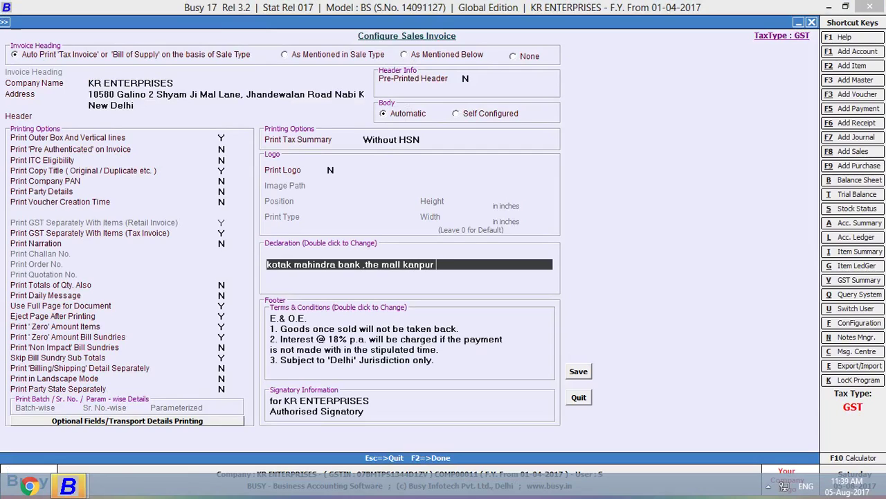
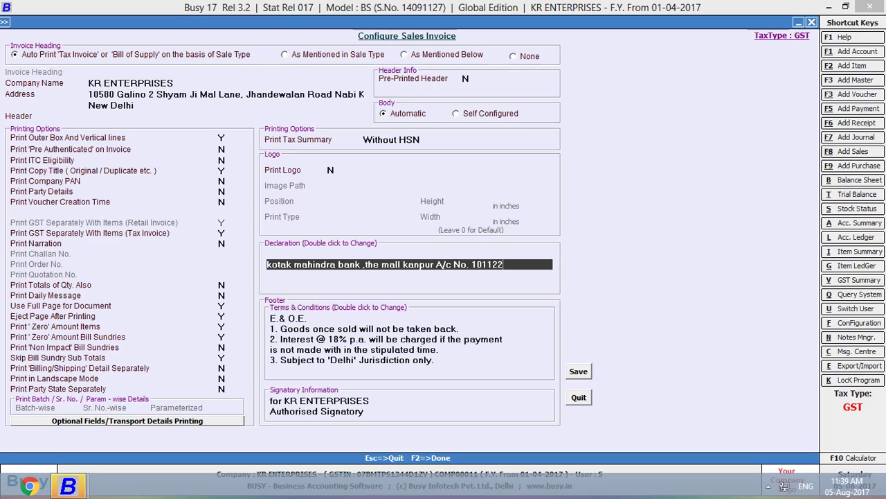
{"action": "left_click", "coordinate": [768, 486]}
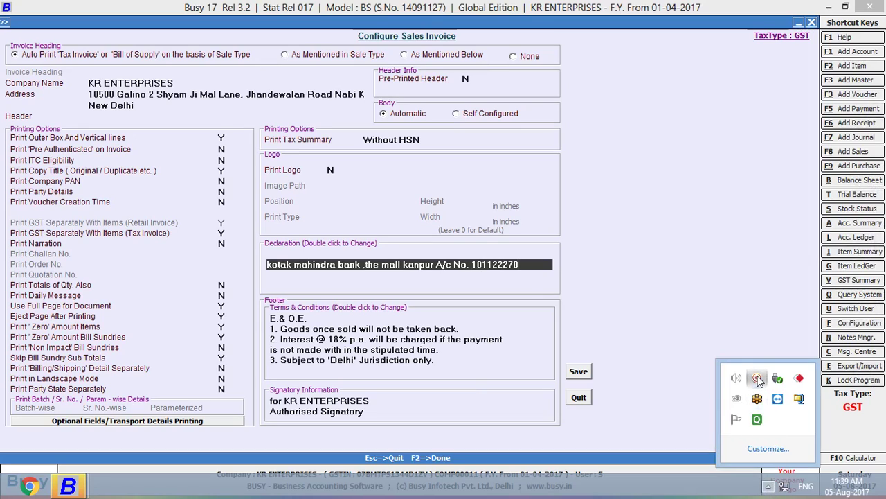
{"action": "left_click", "coordinate": [757, 379]}
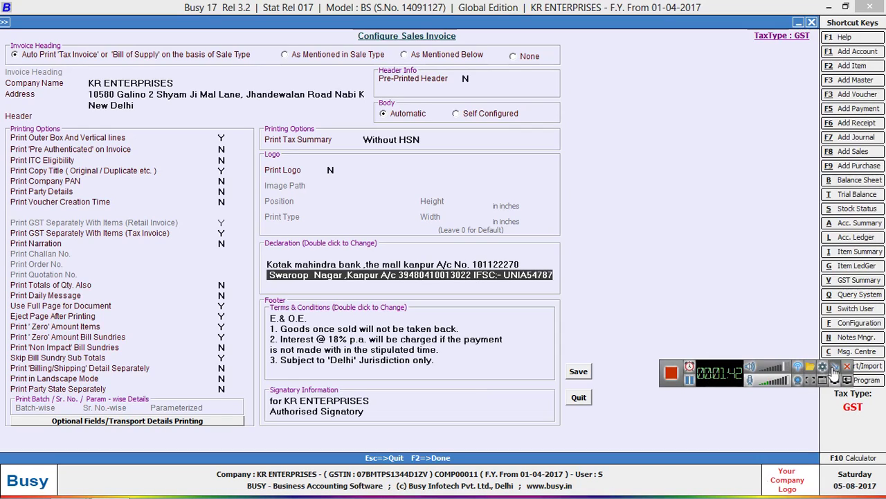
{"action": "left_click", "coordinate": [833, 368]}
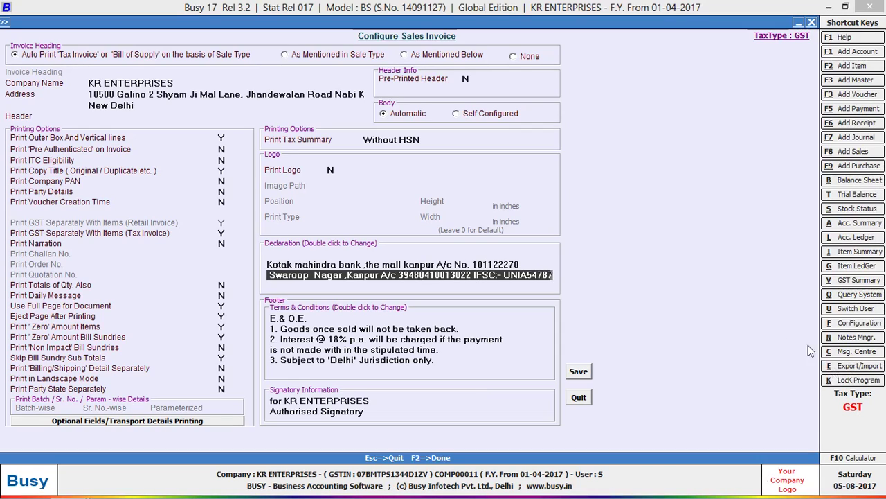
Save the Sales Invoice configuration and go to Transactions > Sales > Modify
{"action": "left_click", "coordinate": [572, 373]}
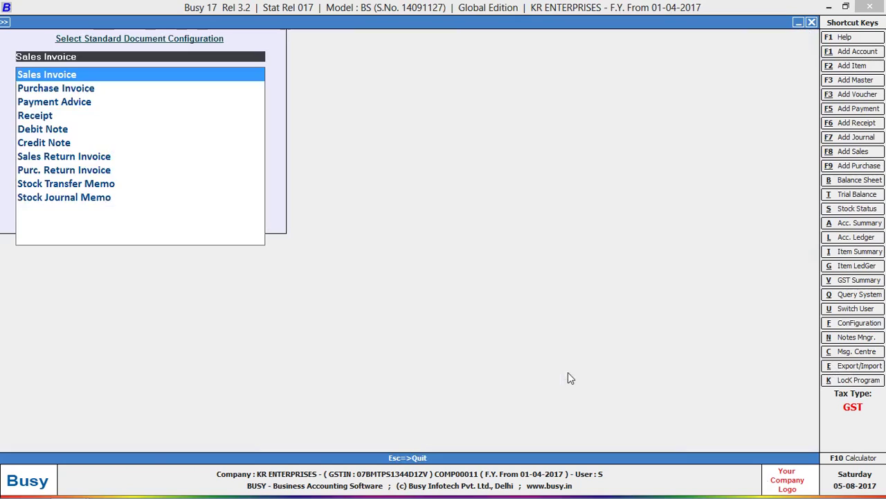
{"action": "key", "text": "Escape"}
{"action": "key", "text": "Escape"}
{"action": "key", "text": "Right"}
{"action": "key", "text": "Down"}
{"action": "key", "text": "Return"}
Preview the voucher's Sales Invoice in STANDARD format, scrolling down to the Declaration
{"action": "key", "text": "Return"}
{"action": "key", "text": "Return"}
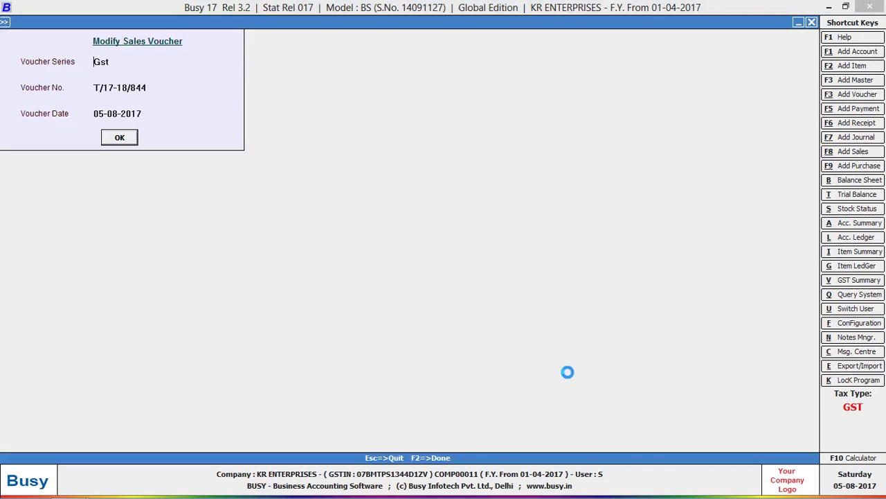
{"action": "key", "text": "ctrl+p"}
{"action": "key", "text": "Return"}
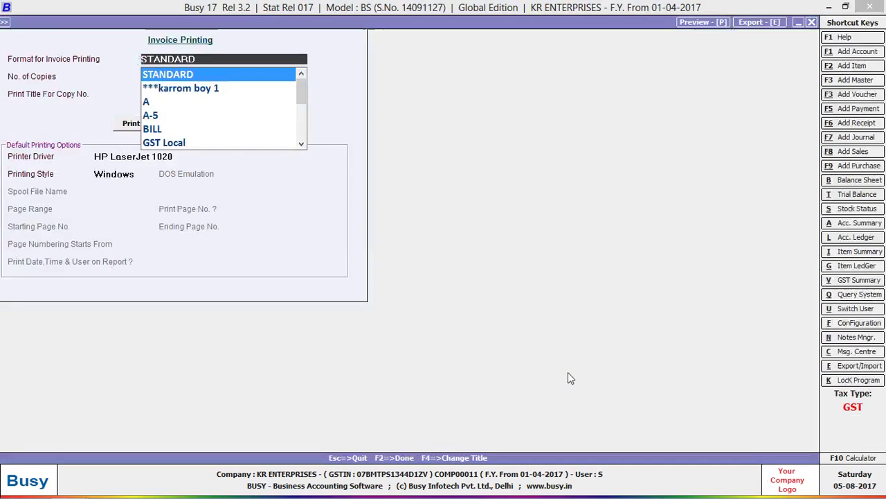
{"action": "key", "text": "Return"}
{"action": "key", "text": "Return"}
{"action": "key", "text": "Return"}
{"action": "key", "text": "Right"}
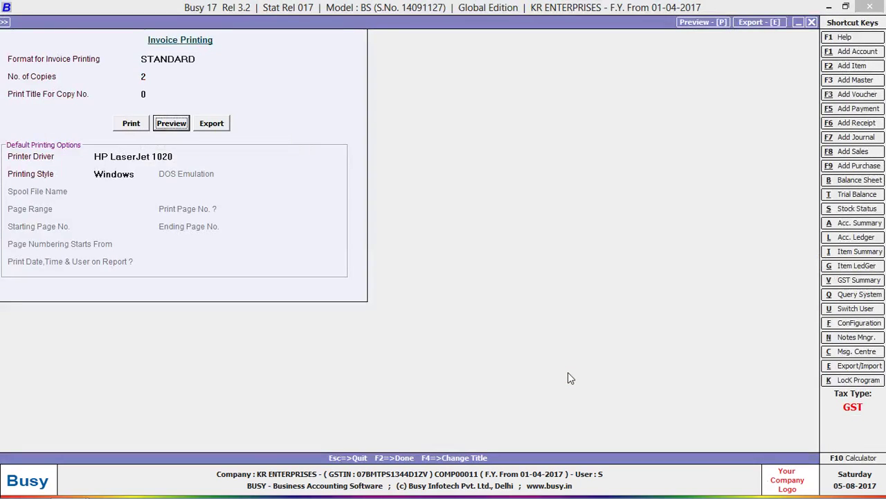
{"action": "key", "text": "Return"}
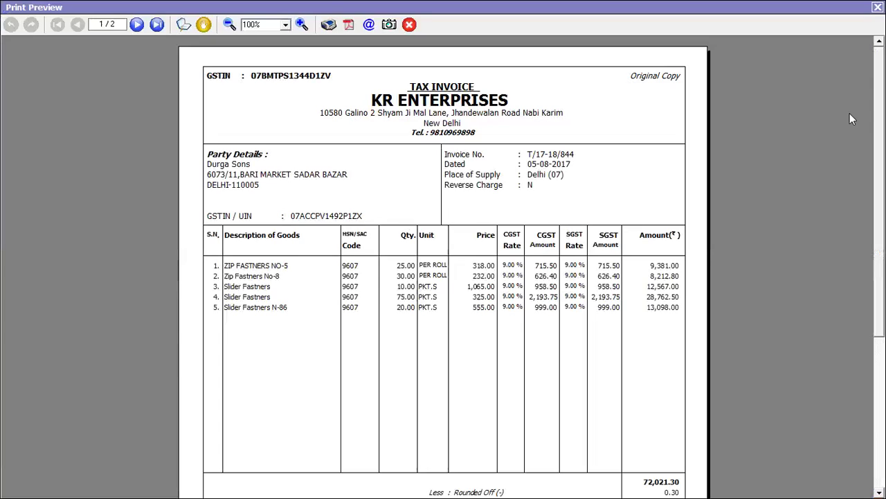
{"action": "left_click_drag", "start_coordinate": [877, 116], "coordinate": [878, 263]}
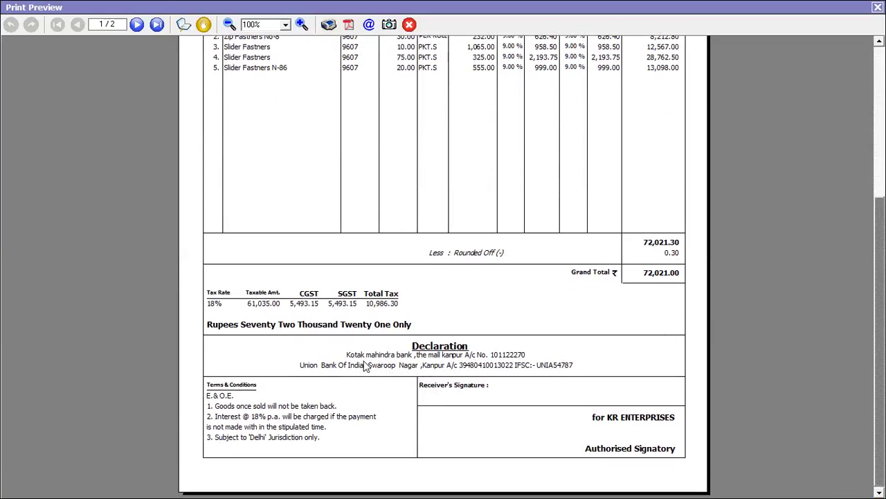
Close the preview and voucher, then open the Advanced document printing configuration
{"action": "left_click", "coordinate": [877, 7]}
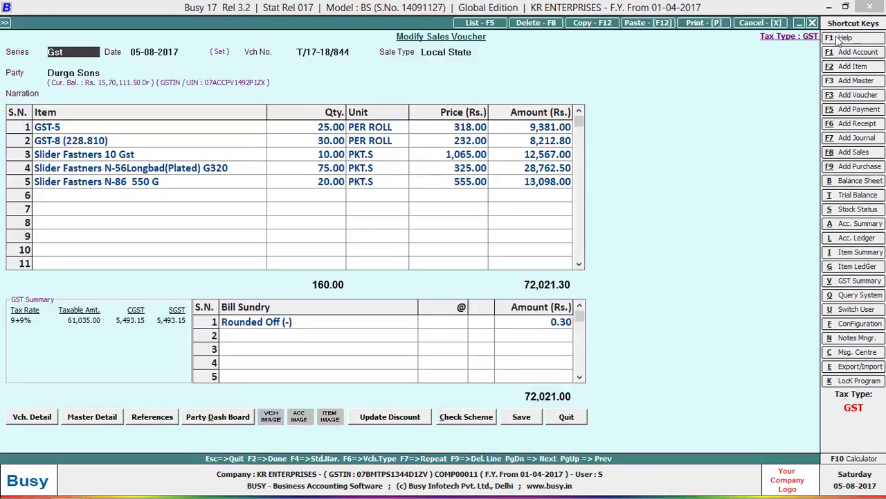
{"action": "key", "text": "Escape"}
{"action": "key", "text": "Escape"}
{"action": "key", "text": "Left"}
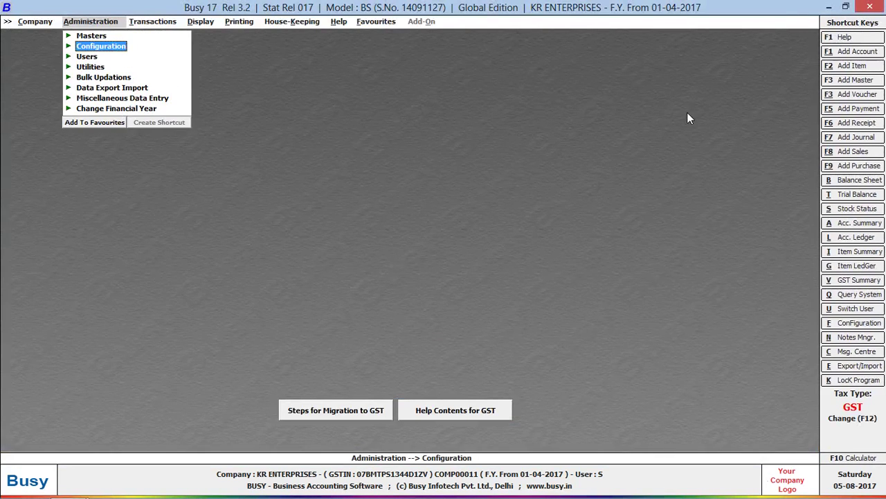
{"action": "key", "text": "Return"}
{"action": "key", "text": "Down"}
{"action": "key", "text": "Down"}
{"action": "key", "text": "Down"}
{"action": "key", "text": "Down"}
{"action": "key", "text": "Down"}
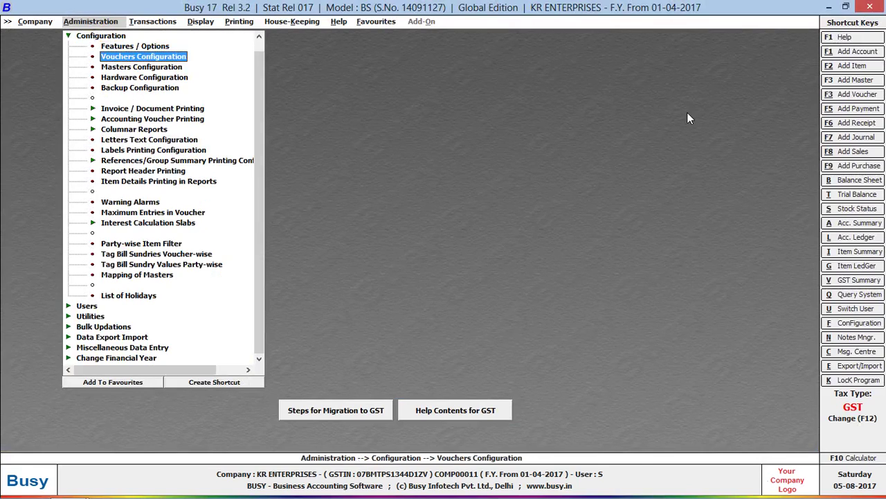
{"action": "key", "text": "Return"}
{"action": "key", "text": "Down"}
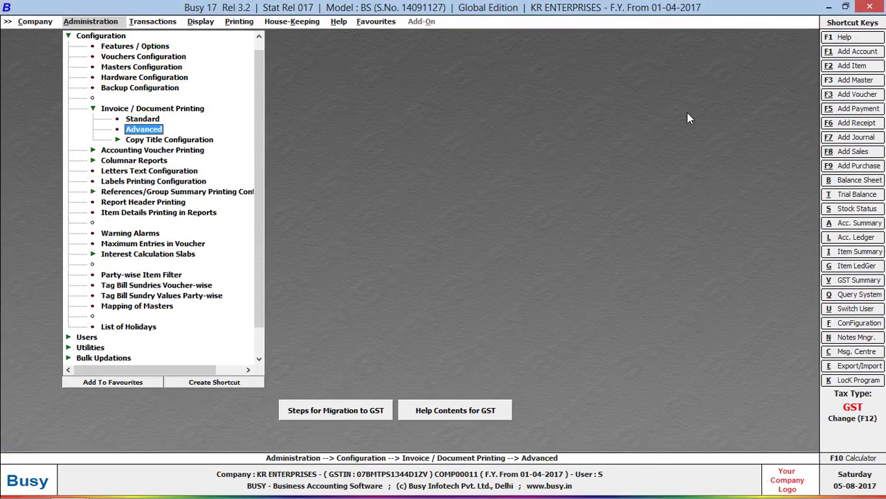
{"action": "key", "text": "Return"}
Switch to the Standard document list and open the Sales Invoice configuration
{"action": "key", "text": "Escape"}
{"action": "key", "text": "Up"}
{"action": "key", "text": "Return"}
{"action": "key", "text": "Down"}
{"action": "key", "text": "Up"}
{"action": "key", "text": "Return"}
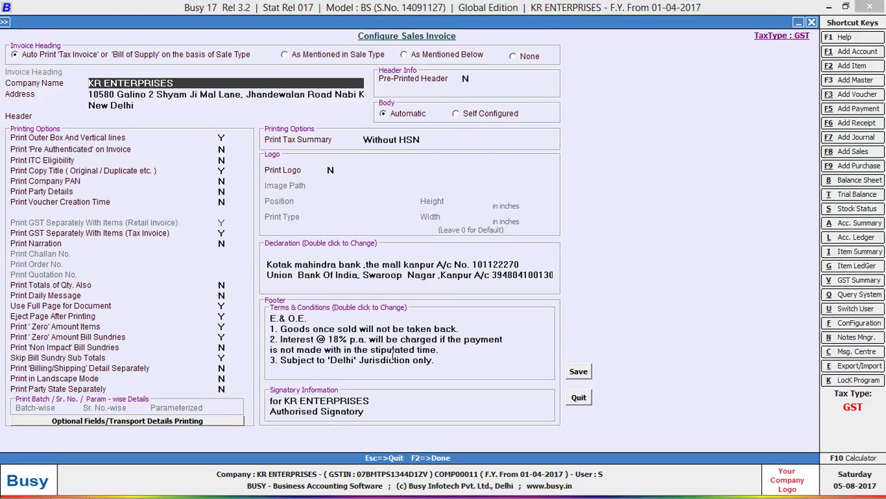
Review the Declaration lines, keep Print Tax Summary at Without HSN, and quit the configuration
{"action": "left_click", "coordinate": [496, 278]}
{"action": "left_click", "coordinate": [496, 282]}
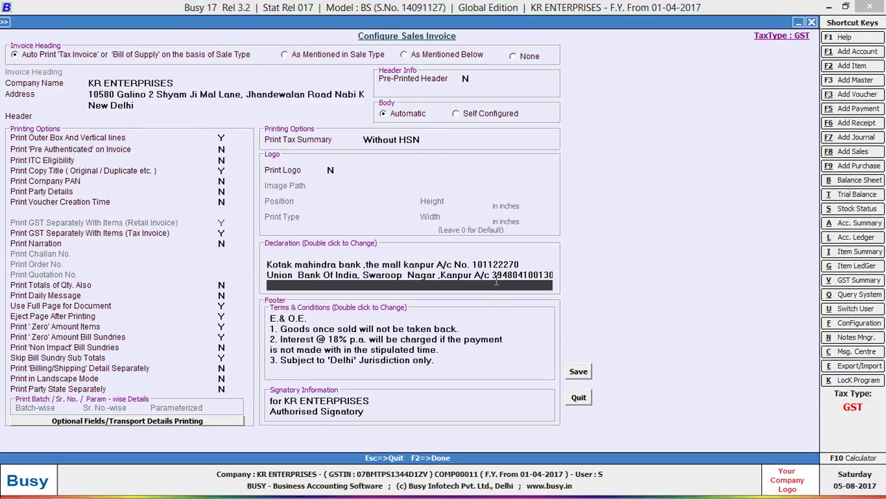
{"action": "key", "text": "Return"}
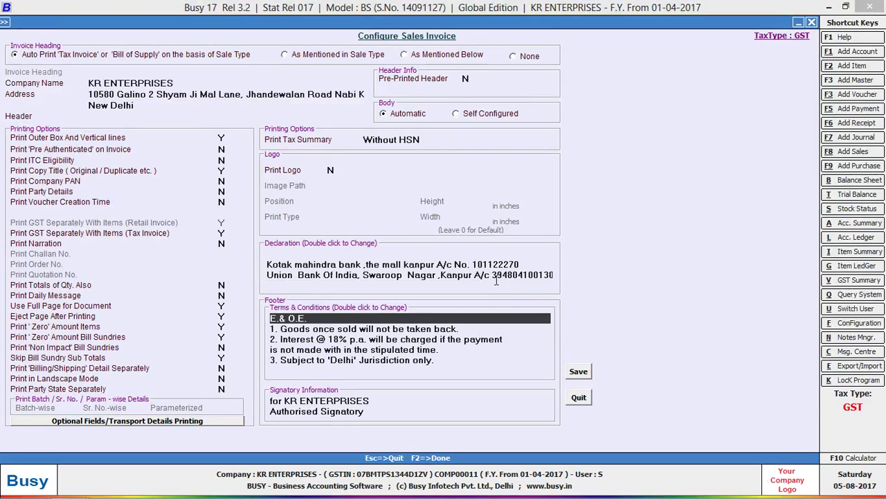
{"action": "left_click", "coordinate": [429, 139]}
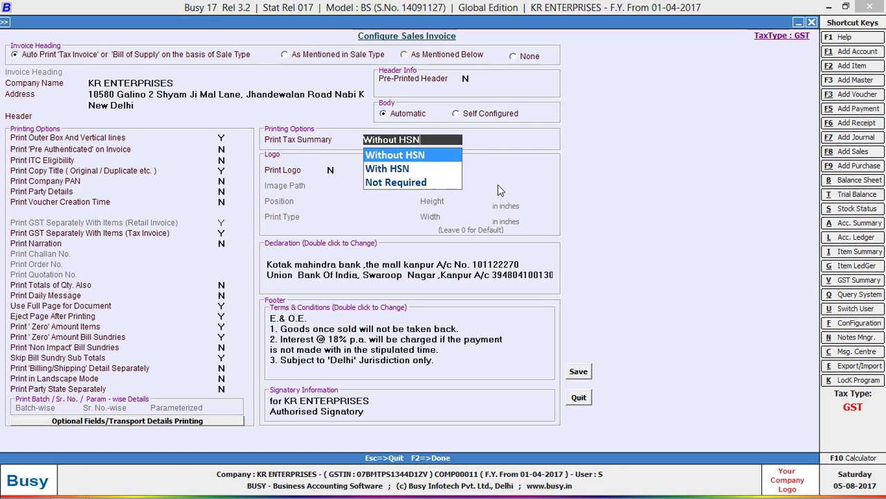
{"action": "key", "text": "Return"}
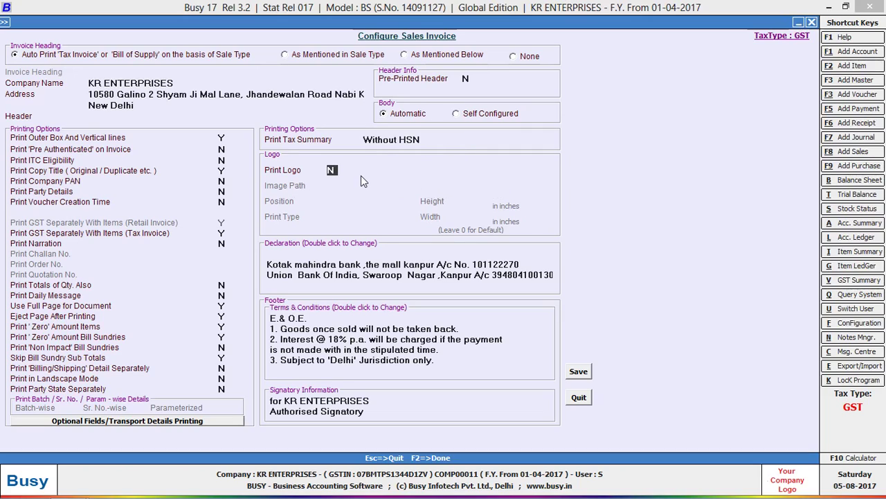
{"action": "left_click", "coordinate": [580, 396]}
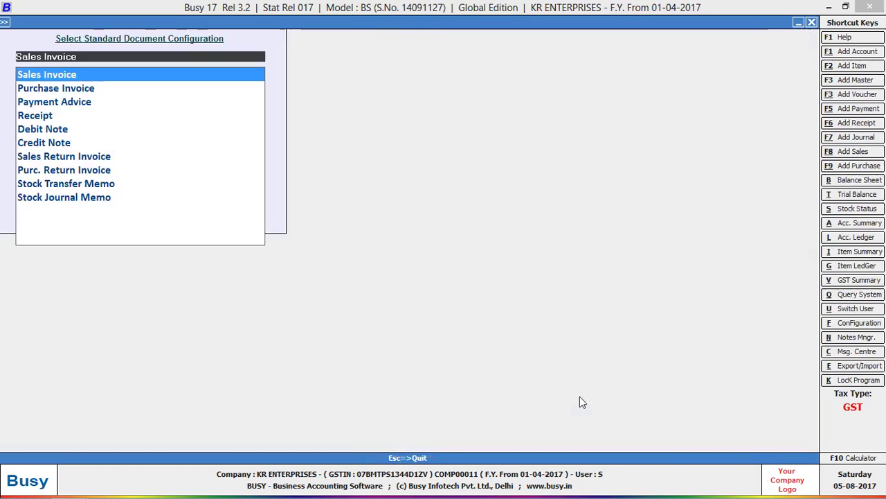
{"action": "key", "text": "Escape"}
Open sales voucher T/17-18/844 via Transactions > Sales > Modify
{"action": "key", "text": "Right"}
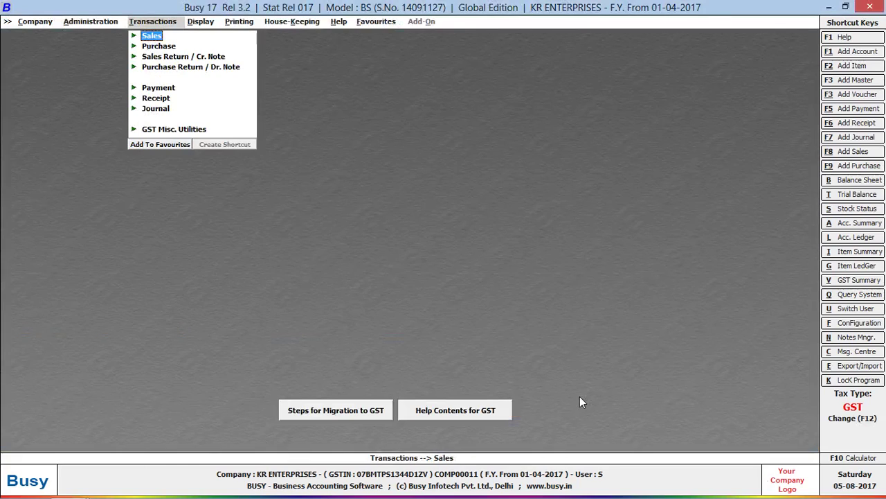
{"action": "key", "text": "Return"}
{"action": "key", "text": "Down"}
{"action": "key", "text": "Return"}
{"action": "key", "text": "Return"}
{"action": "key", "text": "Return"}
{"action": "key", "text": "Return"}
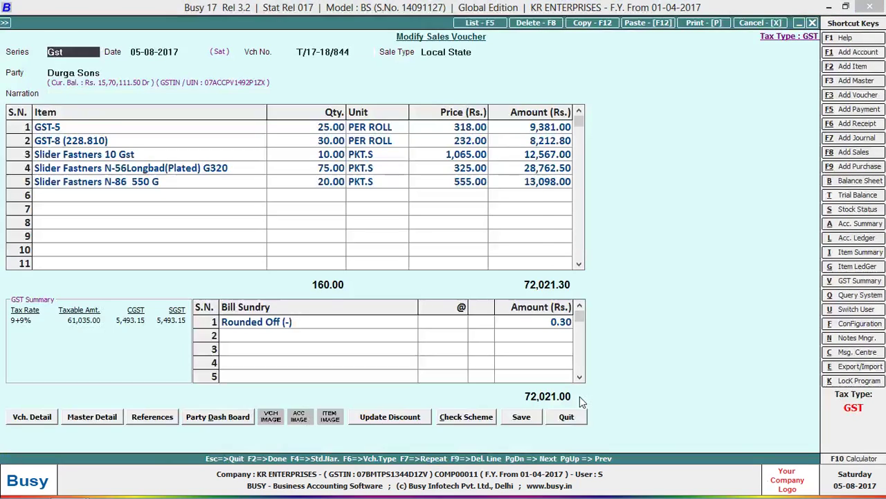
Print-preview the invoice in the ***karrom boy 1 format, accepting the substitute printer
{"action": "key", "text": "alt+p"}
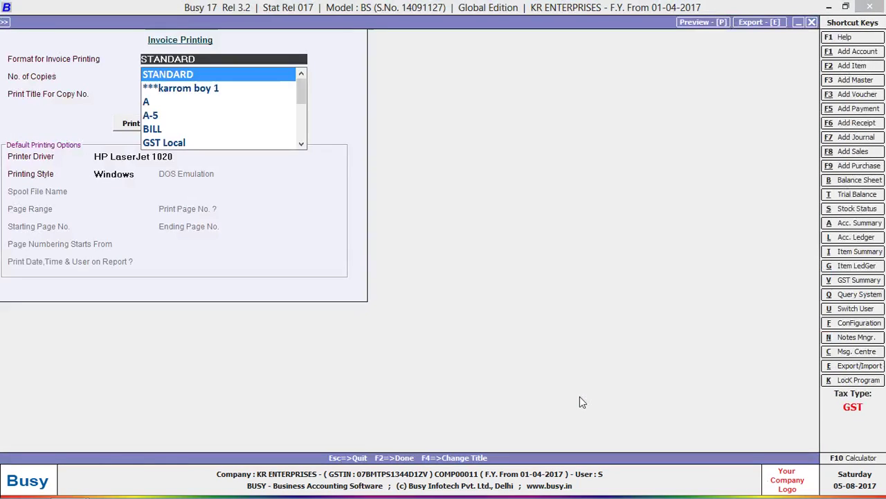
{"action": "key", "text": "Down"}
{"action": "key", "text": "Return"}
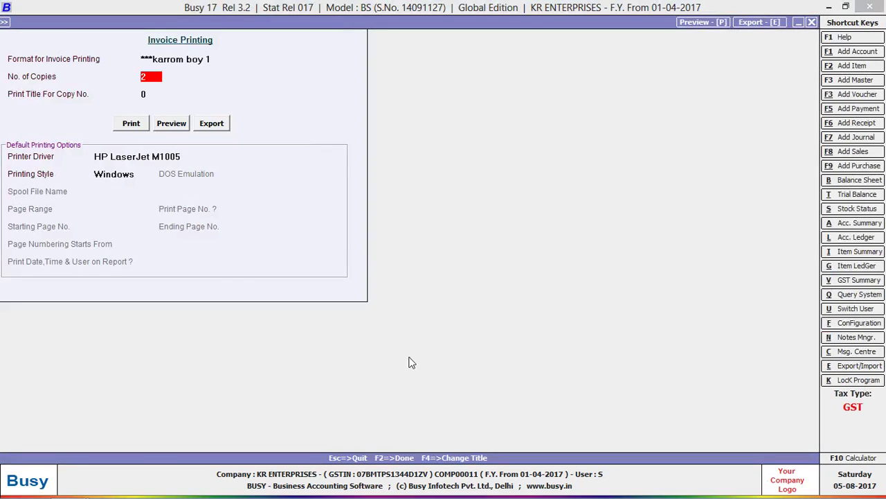
{"action": "left_click", "coordinate": [171, 123]}
{"action": "left_click", "coordinate": [523, 280]}
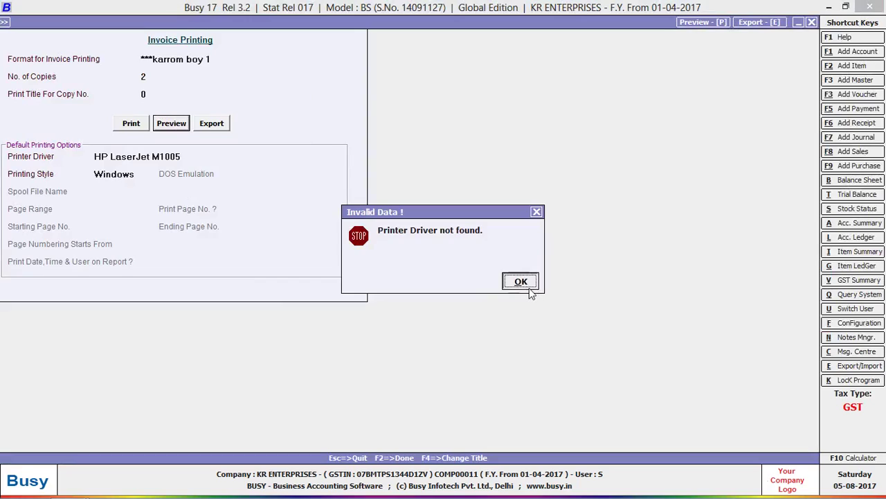
{"action": "key", "text": "Return"}
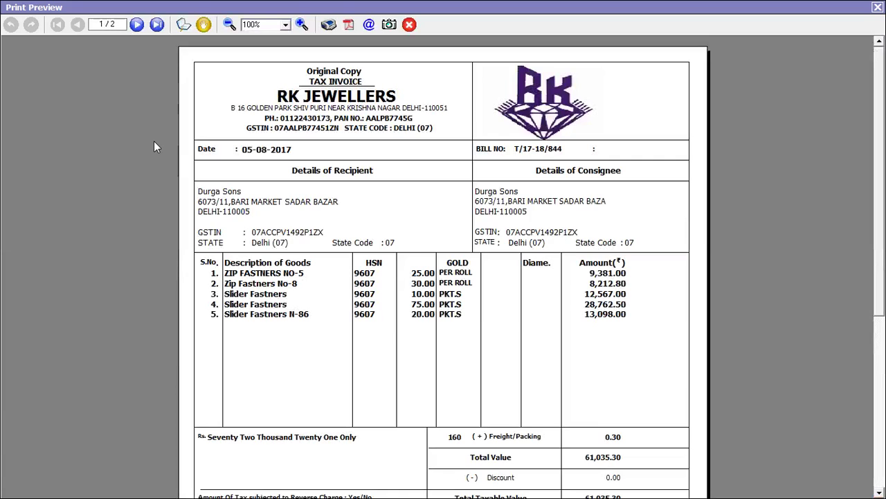
Scroll to the invoice foot to check the bank details, then close the preview
{"action": "scroll", "coordinate": [442, 266], "scroll_direction": "down", "scroll_amount": 5}
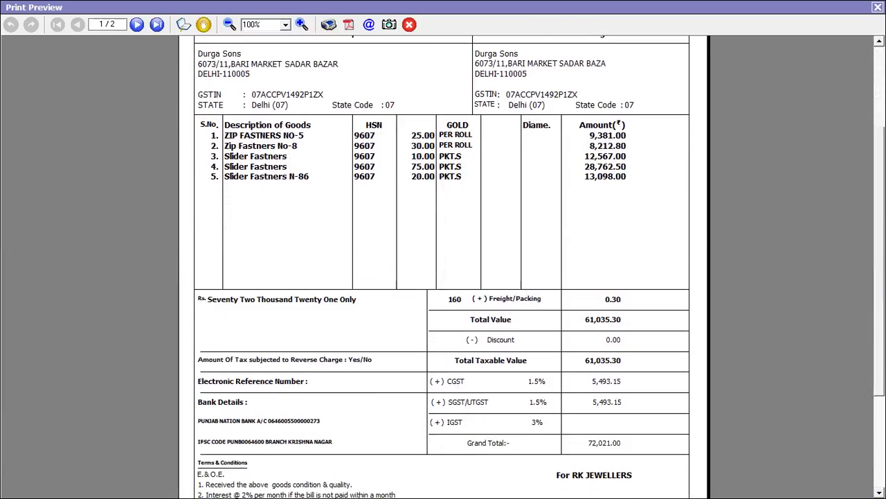
{"action": "scroll", "coordinate": [442, 266], "scroll_direction": "down", "scroll_amount": 2}
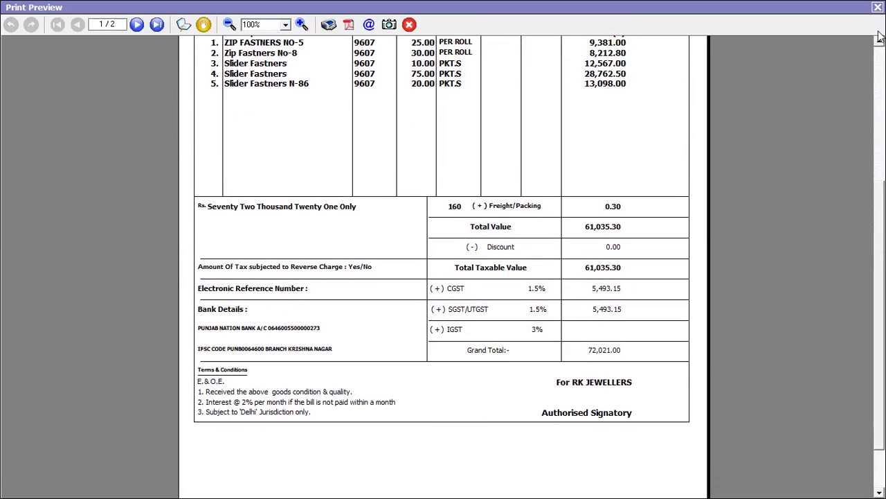
{"action": "left_click", "coordinate": [878, 8]}
Preview the Sales Invoice in format A
{"action": "key", "text": "alt+p"}
{"action": "key", "text": "Return"}
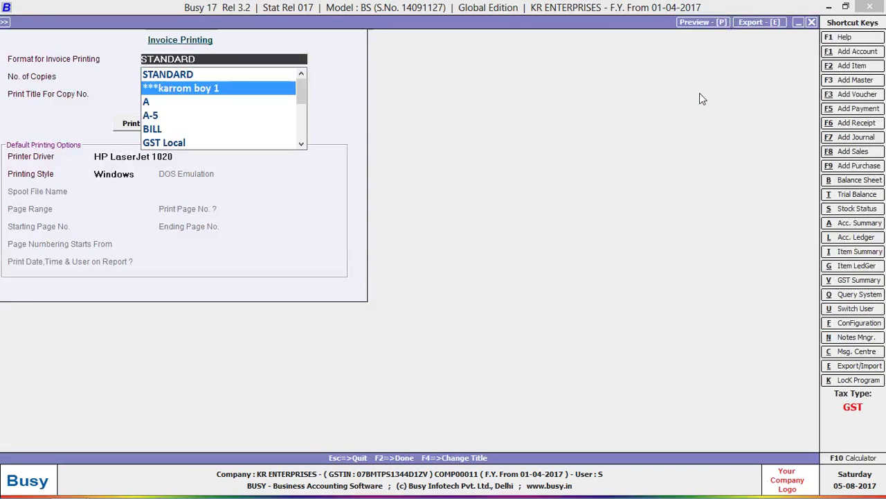
{"action": "key", "text": "Down"}
{"action": "key", "text": "Return"}
{"action": "left_click", "coordinate": [163, 123]}
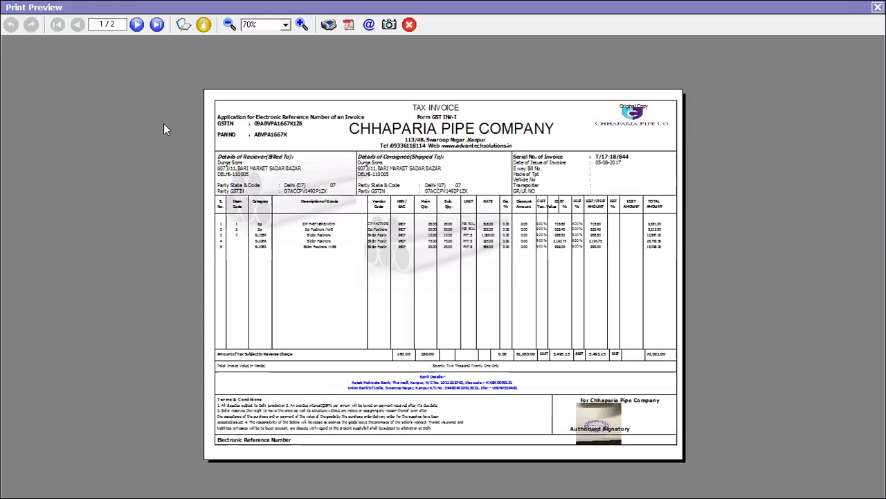
Set the preview zoom to Fit Page to show the whole format A invoice
{"action": "left_click", "coordinate": [285, 24]}
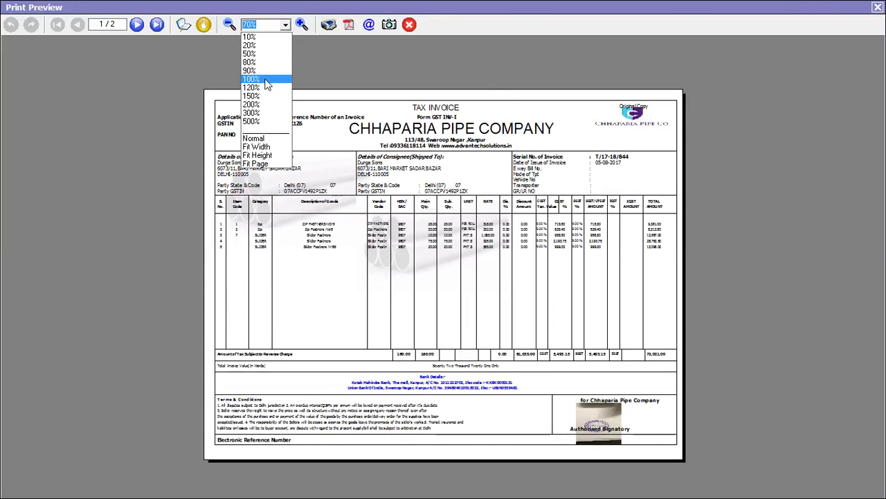
{"action": "left_click", "coordinate": [259, 164]}
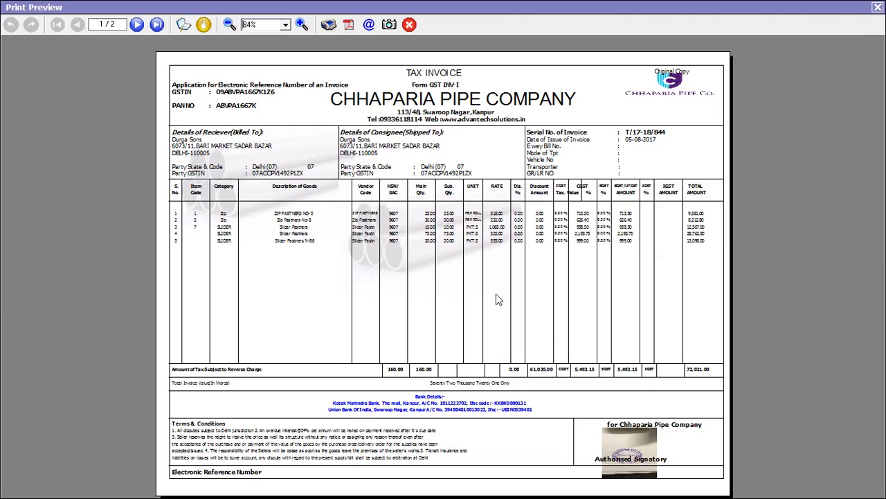
Preview the Sales Invoice in the BILL cash-memo format, then close the preview
{"action": "left_click", "coordinate": [878, 8]}
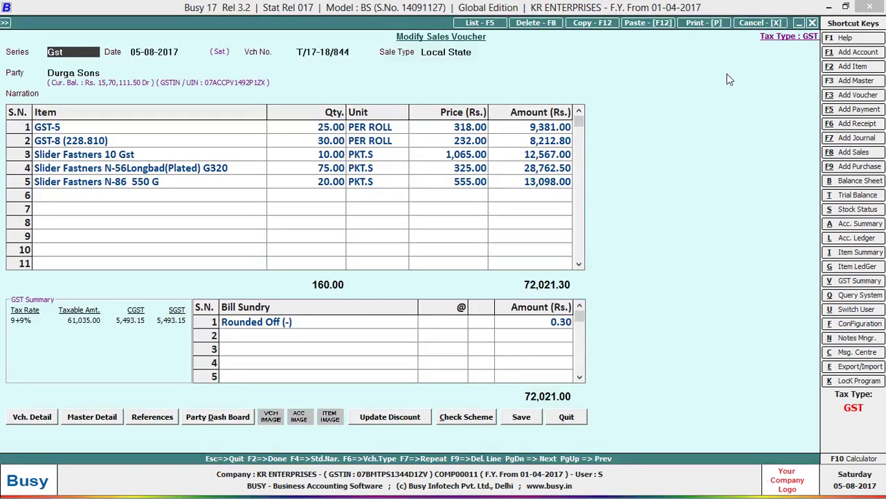
{"action": "key", "text": "alt+p"}
{"action": "key", "text": "Return"}
{"action": "key", "text": "Down"}
{"action": "key", "text": "Down"}
{"action": "key", "text": "Down"}
{"action": "key", "text": "Return"}
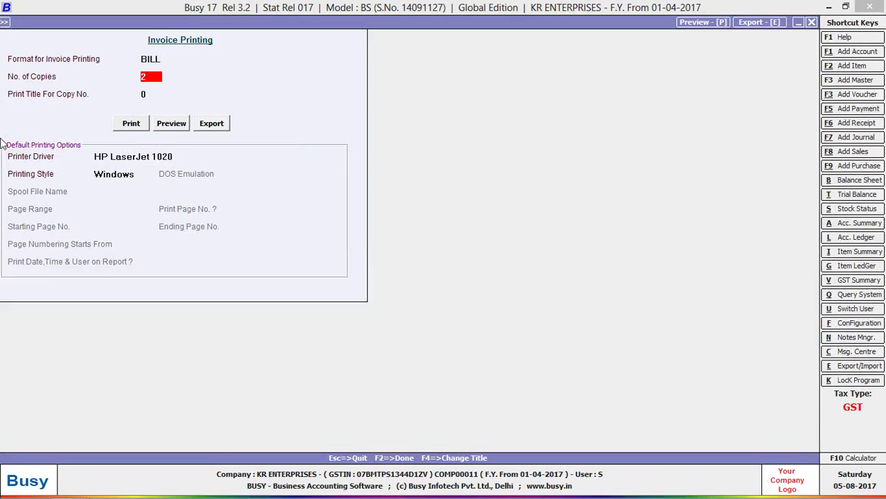
{"action": "left_click", "coordinate": [158, 127]}
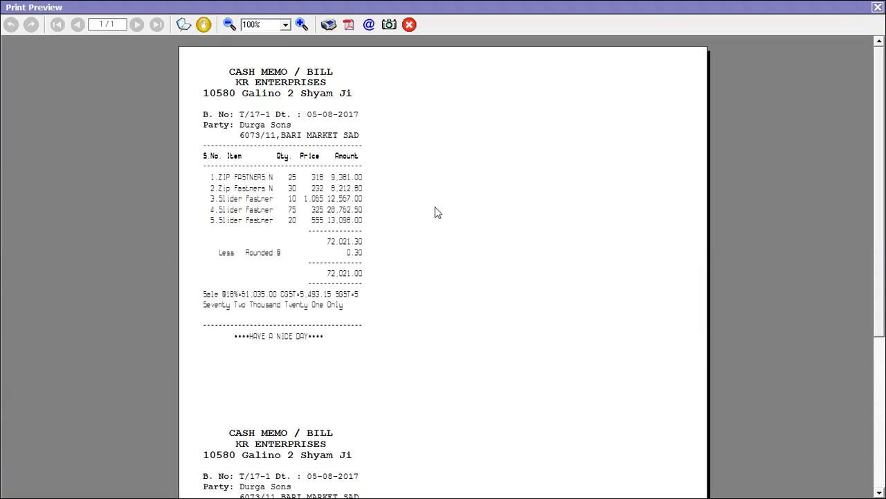
{"action": "left_click", "coordinate": [877, 7]}
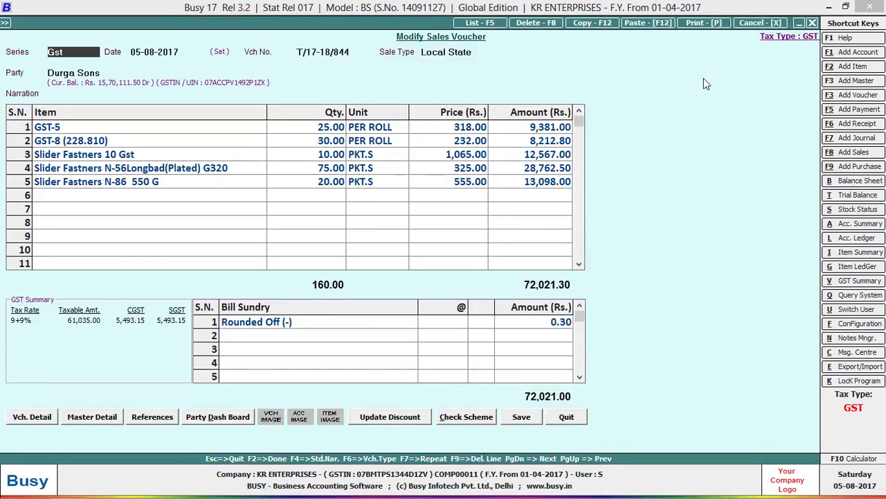
Preview the Sales Invoice in the Invoice format (Rekha Home Appliances layout)
{"action": "key", "text": "alt+p"}
{"action": "key", "text": "Return"}
{"action": "key", "text": "Down"}
{"action": "key", "text": "Down"}
{"action": "key", "text": "Down"}
{"action": "key", "text": "Down"}
{"action": "key", "text": "Down"}
{"action": "key", "text": "Down"}
{"action": "key", "text": "Down"}
{"action": "key", "text": "Down"}
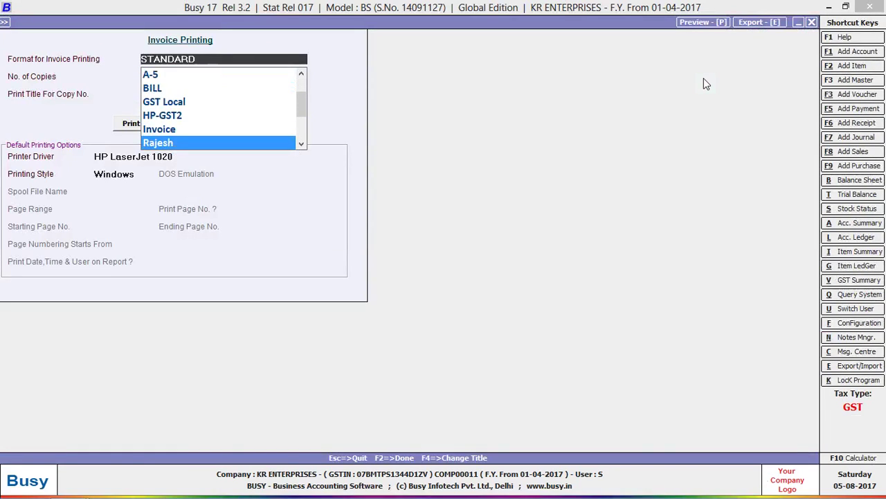
{"action": "key", "text": "Up"}
{"action": "key", "text": "Return"}
{"action": "left_click", "coordinate": [170, 124]}
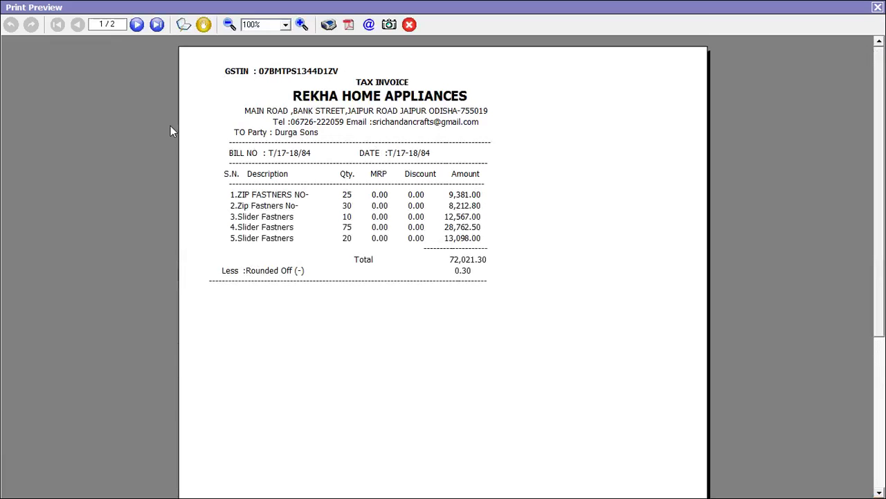
Close the previous preview and choose the Rajesh format for printing the invoice
{"action": "left_click", "coordinate": [877, 7]}
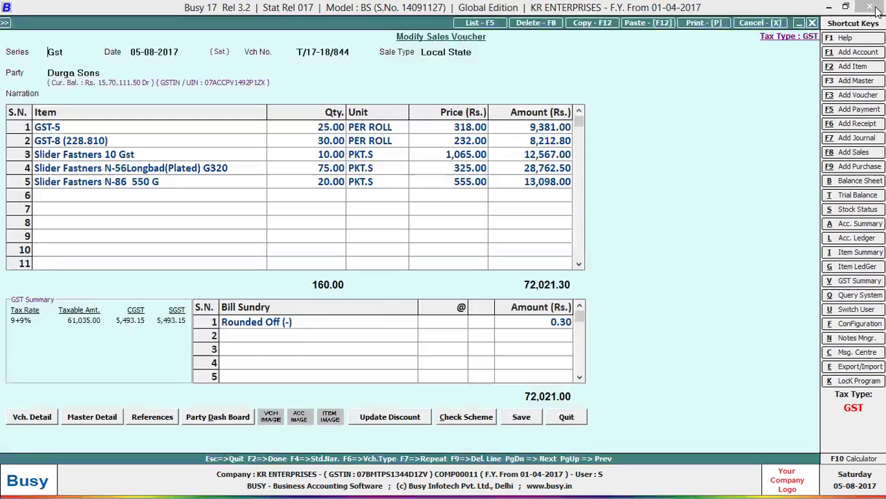
{"action": "key", "text": "alt+p"}
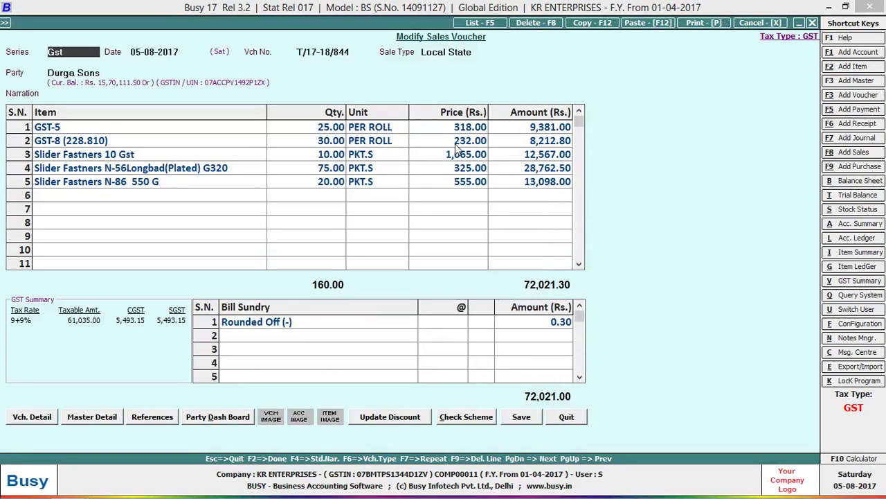
{"action": "key", "text": "Down"}
{"action": "key", "text": "Down"}
{"action": "key", "text": "Down"}
{"action": "key", "text": "Down"}
{"action": "key", "text": "Down"}
{"action": "key", "text": "Down"}
{"action": "key", "text": "Down"}
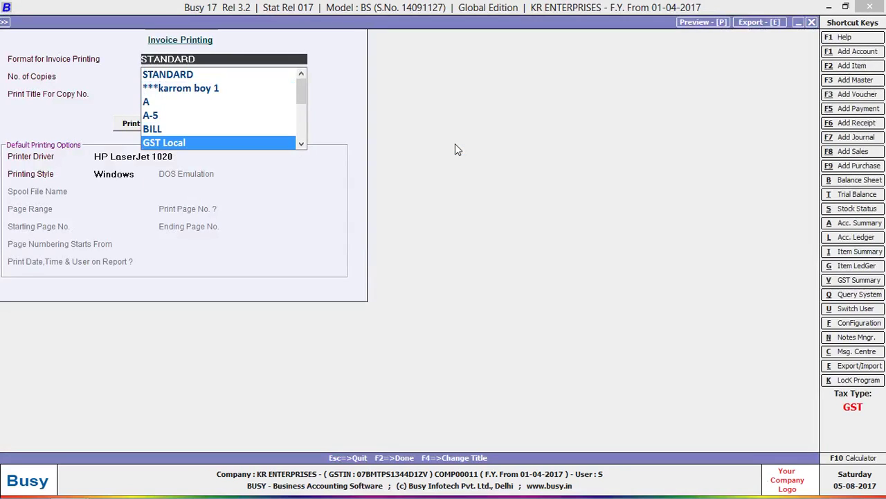
{"action": "key", "text": "Up"}
{"action": "key", "text": "Down"}
{"action": "key", "text": "Return"}
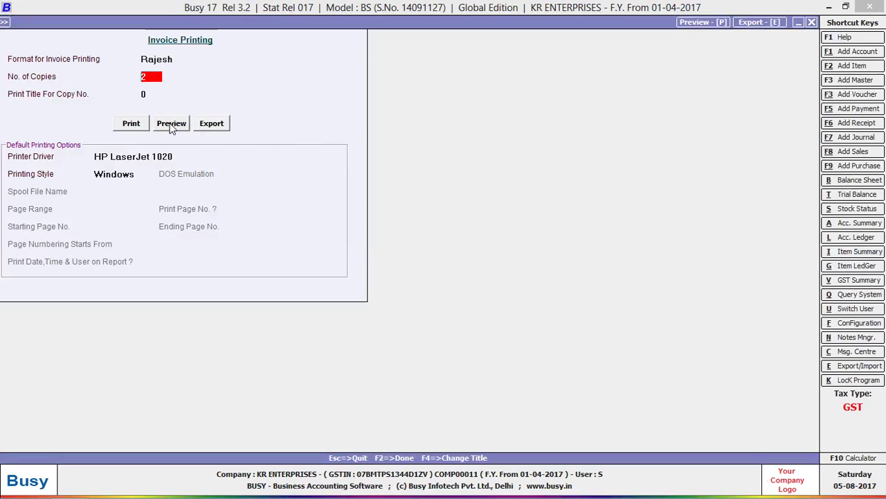
Preview the Rajesh-format tax invoice, scroll through both pages, then close the preview
{"action": "left_click", "coordinate": [171, 123]}
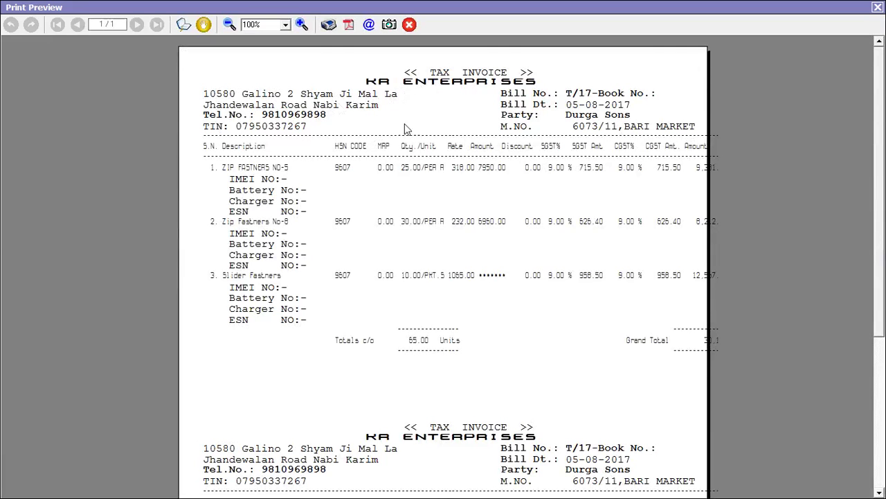
{"action": "left_click_drag", "start_coordinate": [884, 154], "coordinate": [878, 288]}
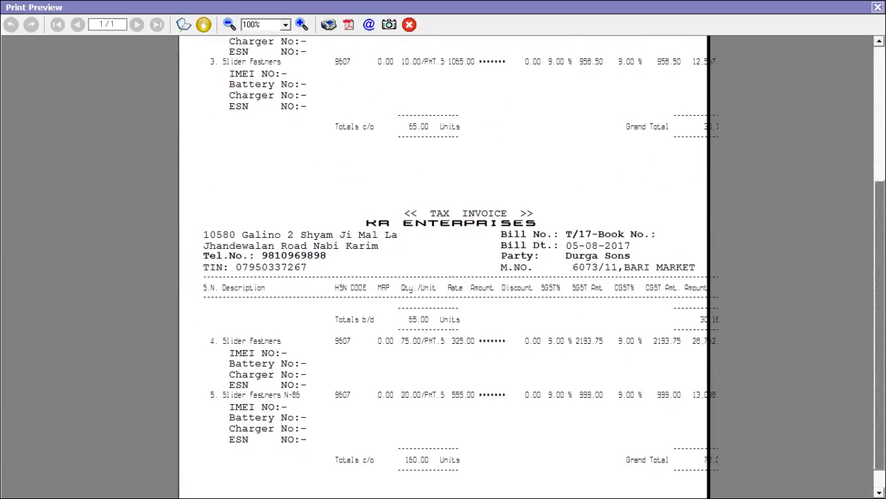
{"action": "left_click", "coordinate": [877, 7]}
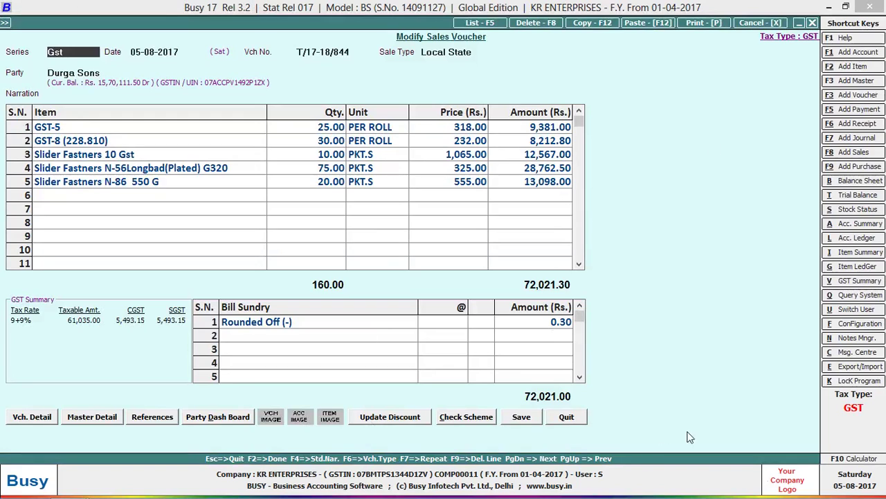
Quit the sales voucher and open the Standard sales invoice printing configuration with its bank Declaration
{"action": "key", "text": "Escape"}
{"action": "key", "text": "Return"}
{"action": "key", "text": "Left"}
{"action": "key", "text": "Left"}
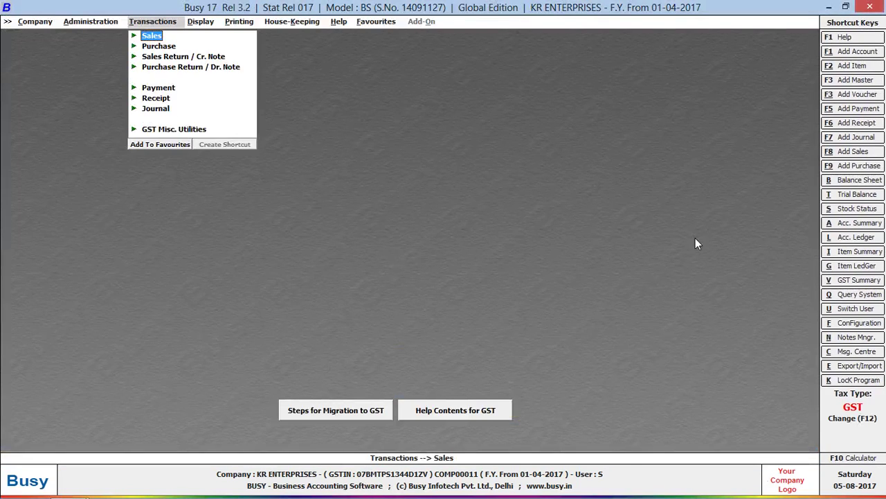
{"action": "key", "text": "Return"}
{"action": "key", "text": "Return"}
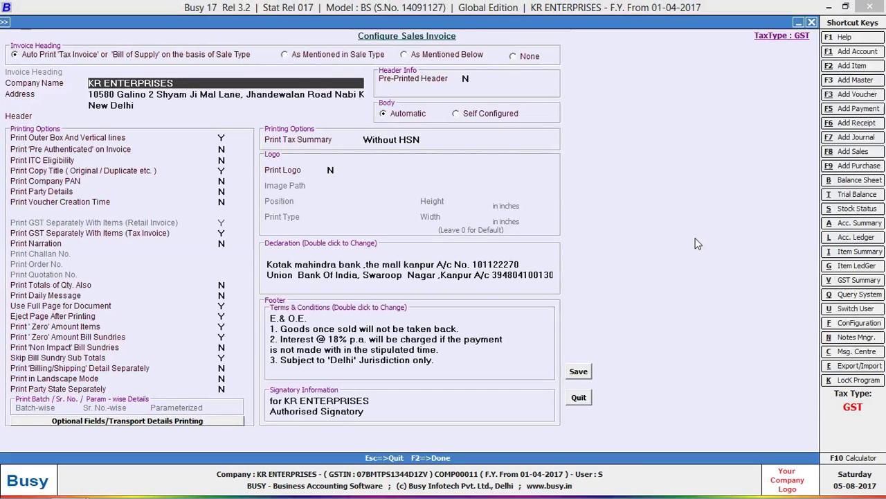
Close the invoice configuration and minimise all windows to show the Windows desktop
{"action": "key", "text": "Escape"}
{"action": "key", "text": "Escape"}
{"action": "right_click", "coordinate": [517, 491]}
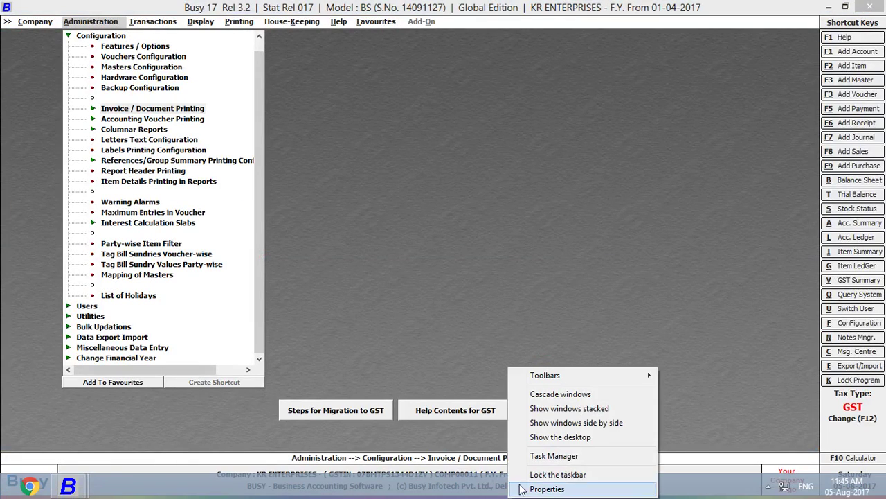
{"action": "left_click", "coordinate": [558, 437]}
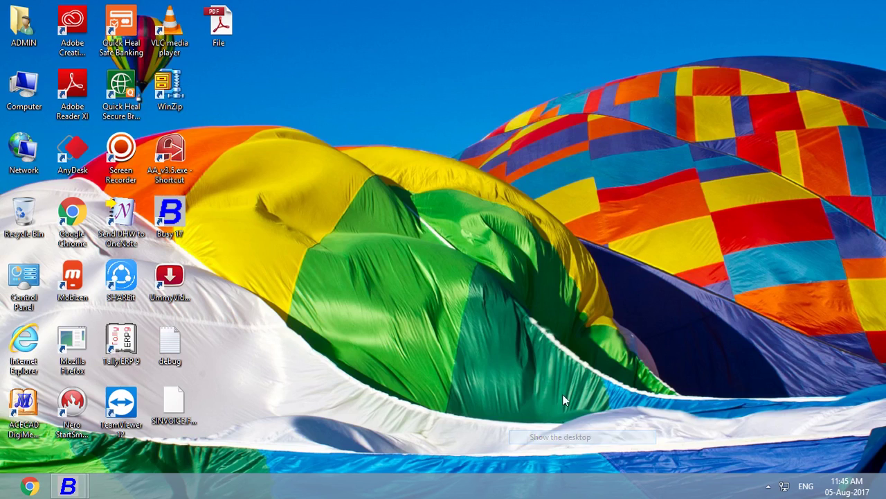
Refresh the desktop, then restore Busy 17 from the hidden notification icons to a blank Add Sales Voucher
{"action": "right_click", "coordinate": [513, 92]}
{"action": "left_click", "coordinate": [530, 132]}
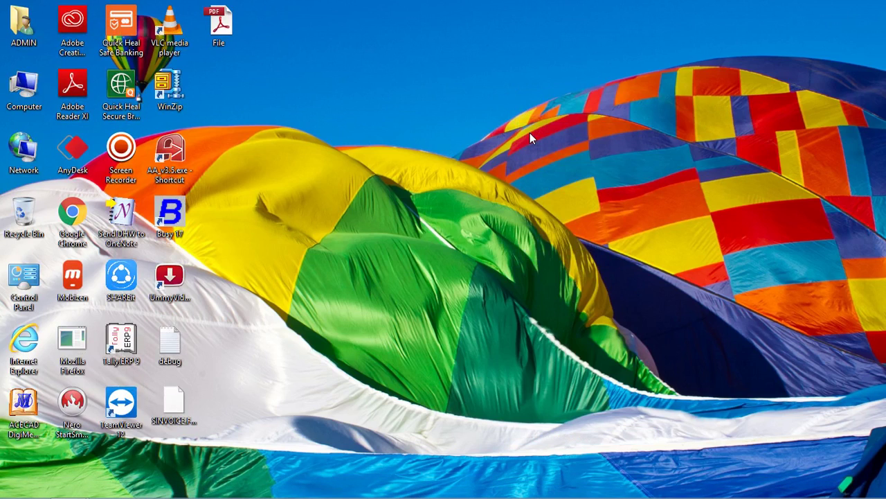
{"action": "left_click", "coordinate": [770, 487]}
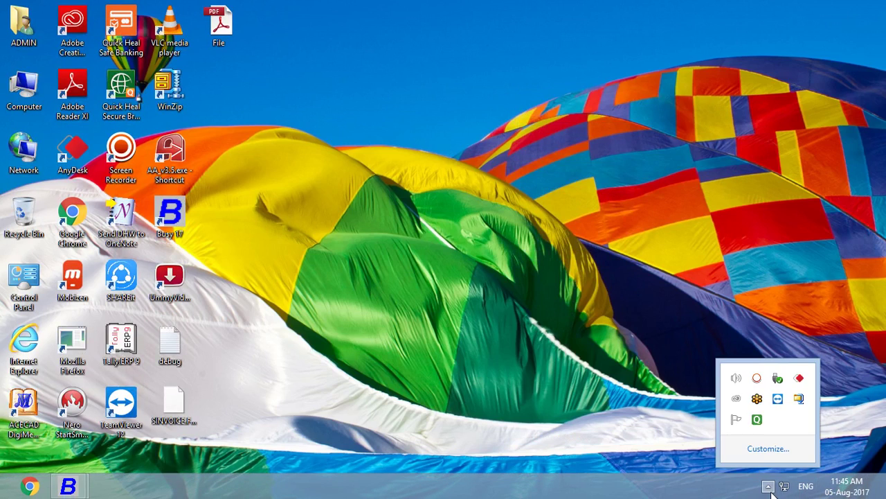
{"action": "left_click", "coordinate": [757, 378]}
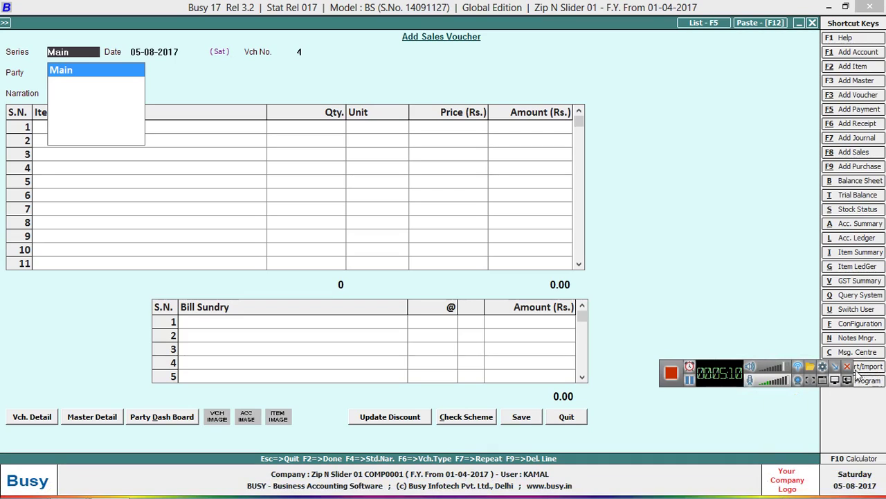